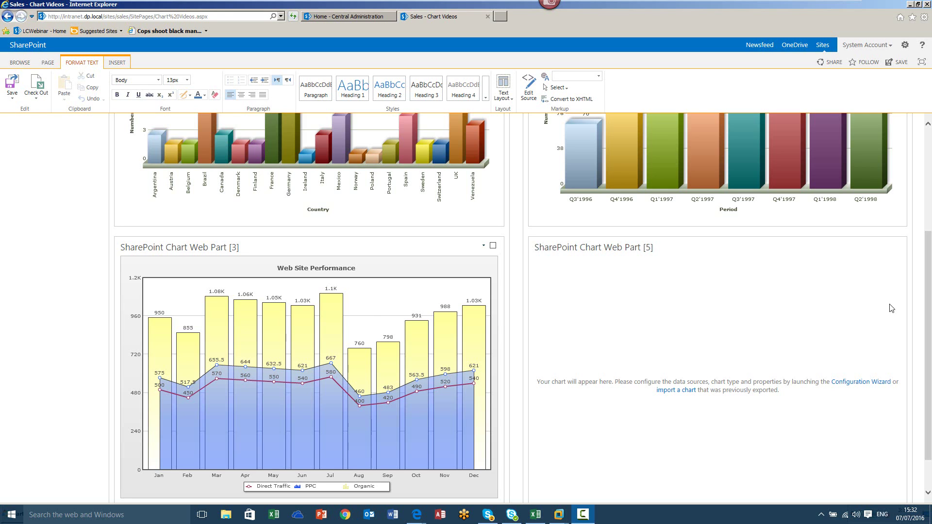
- Launch the configuration wizard for the empty Chart Web Part [5] with Edit This Chart
{"action": "left_click", "coordinate": [886, 246]}
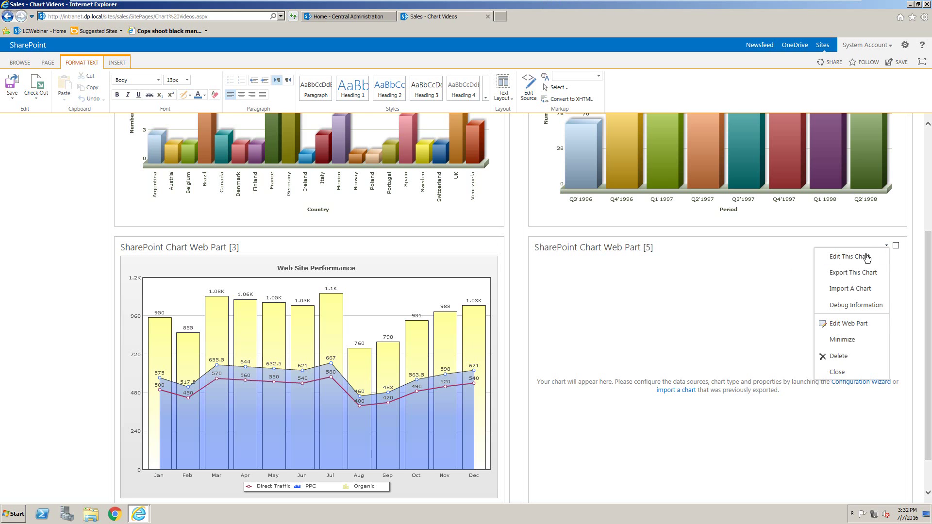
{"action": "left_click", "coordinate": [867, 257]}
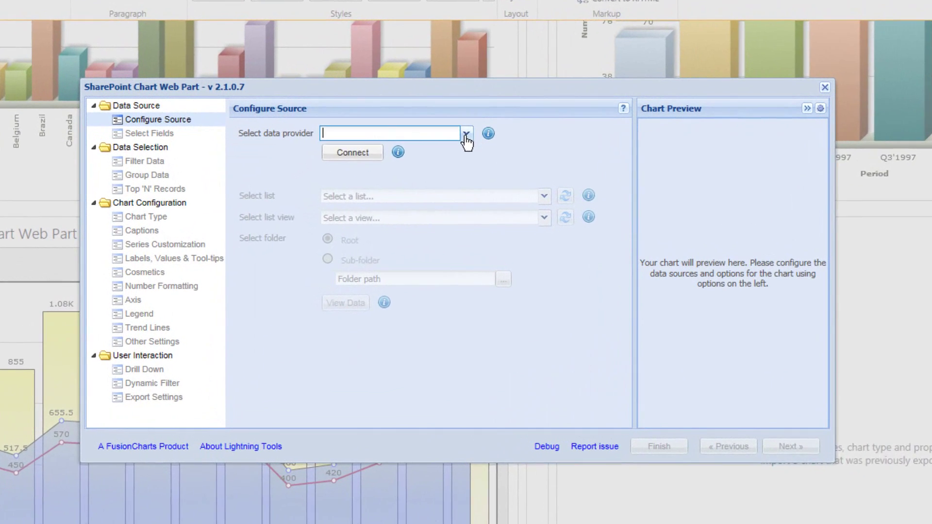
- Choose SharePoint List as the data provider, with the list located on a different site
{"action": "left_click", "coordinate": [465, 135]}
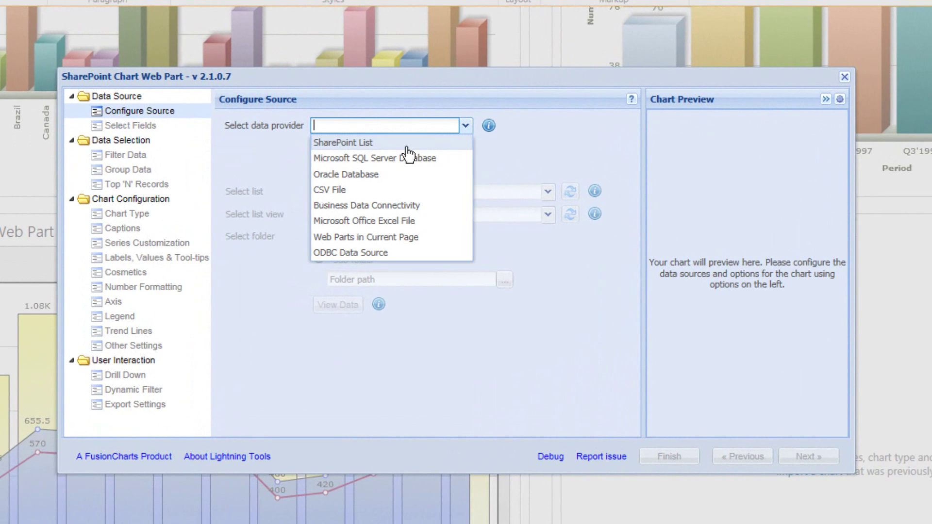
{"action": "left_click", "coordinate": [387, 153]}
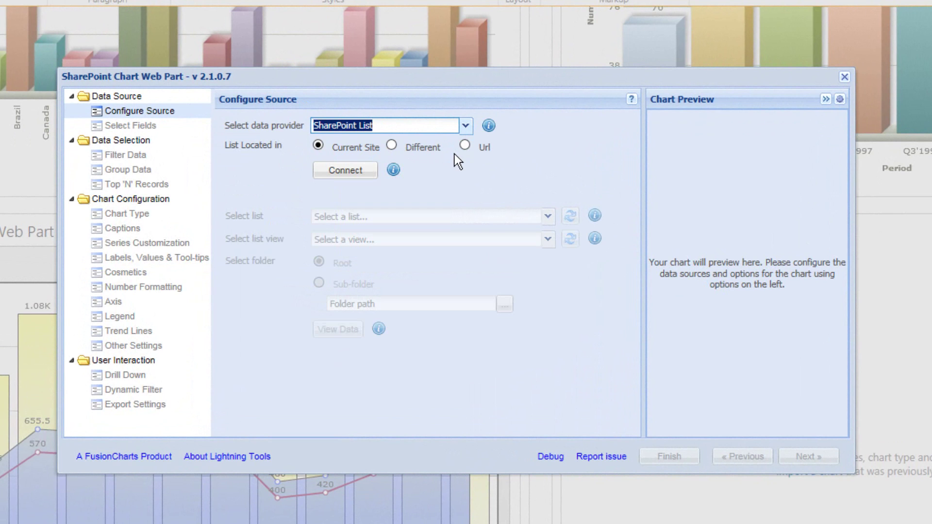
{"action": "left_click", "coordinate": [391, 145]}
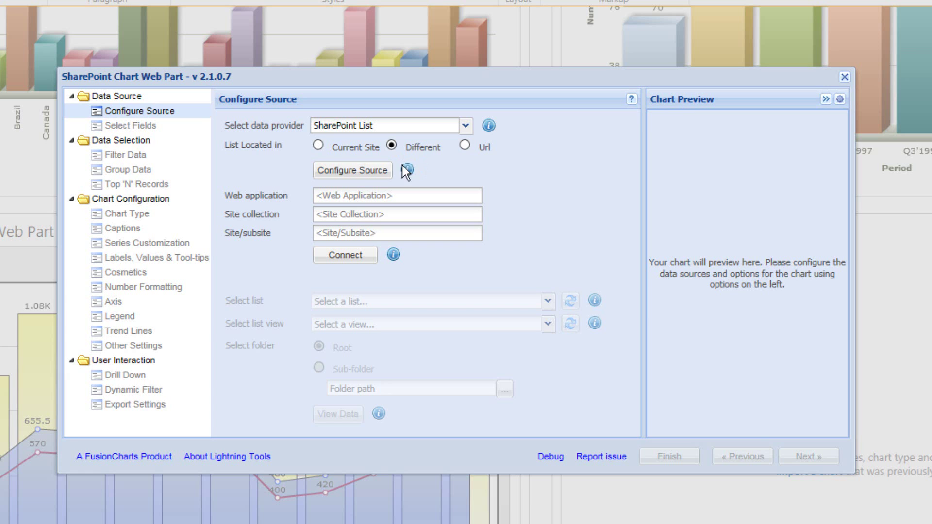
{"action": "left_click", "coordinate": [381, 171]}
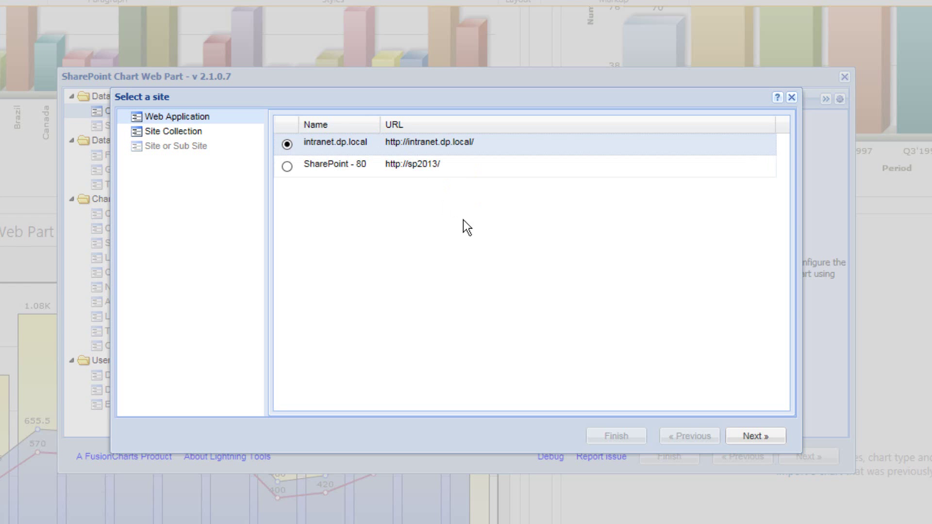
- Select site intranet.dp.local, collection /sites/espc14 and subsite /chart, then confirm it
{"action": "left_click", "coordinate": [756, 436]}
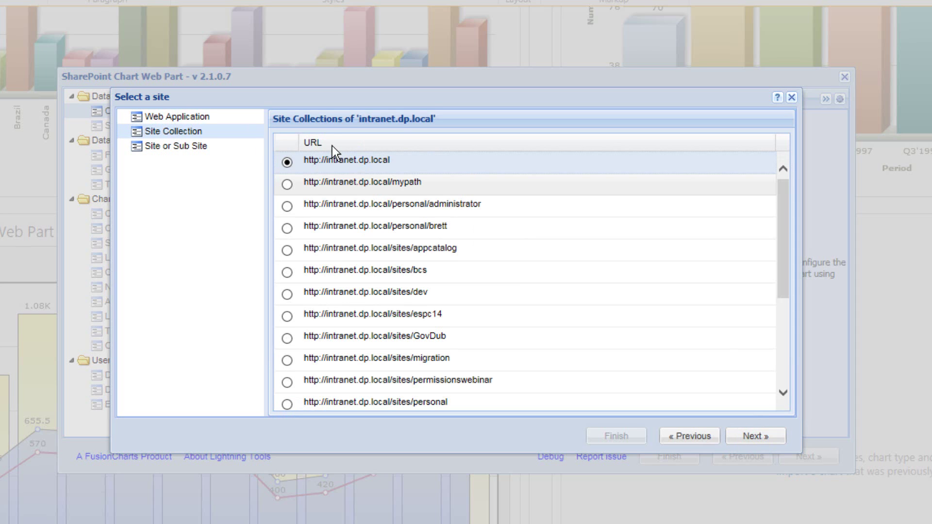
{"action": "left_click", "coordinate": [287, 316]}
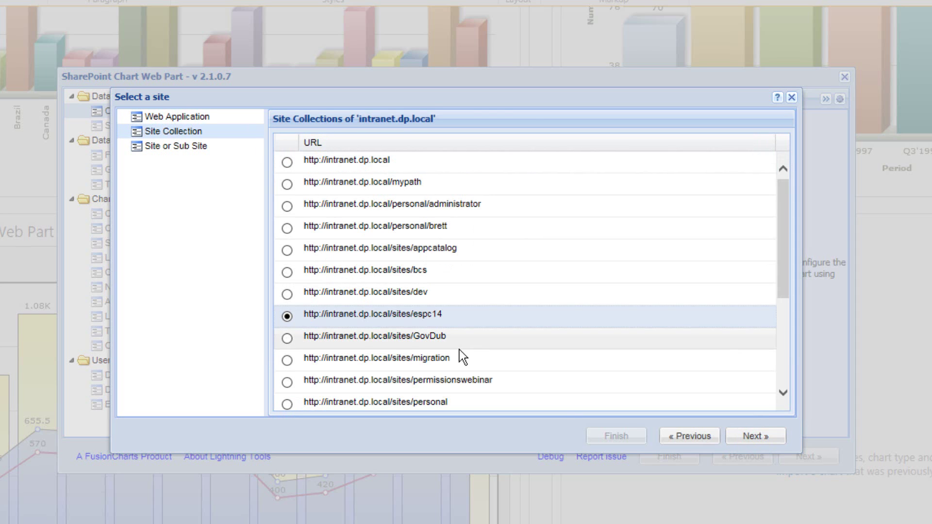
{"action": "left_click", "coordinate": [742, 437]}
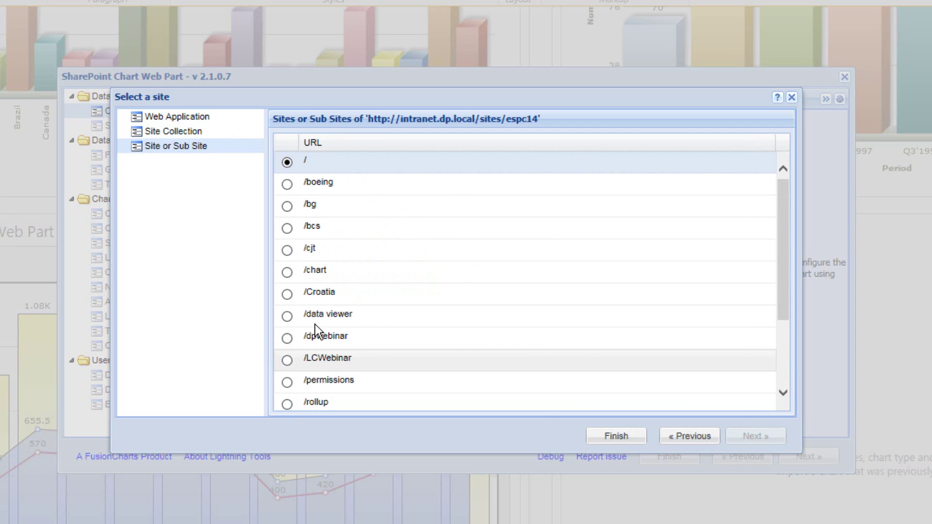
{"action": "left_click", "coordinate": [288, 275]}
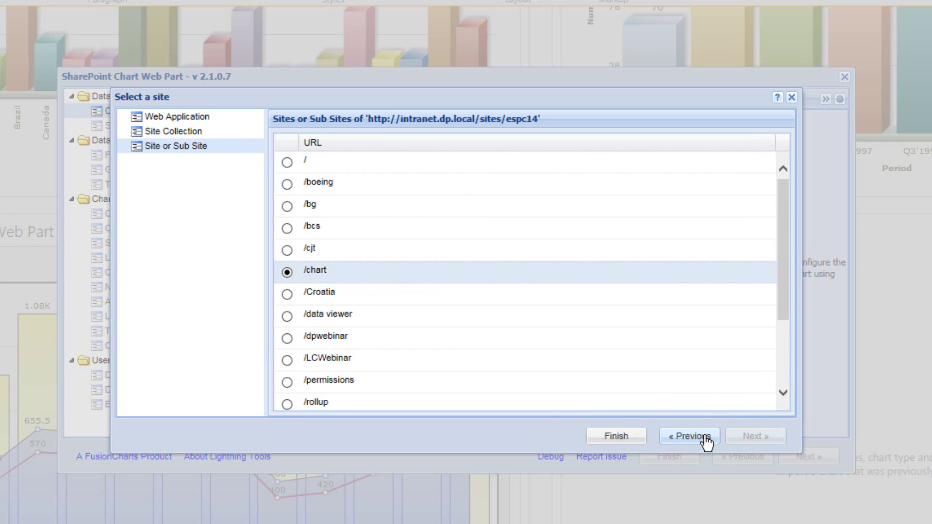
{"action": "left_click", "coordinate": [630, 436]}
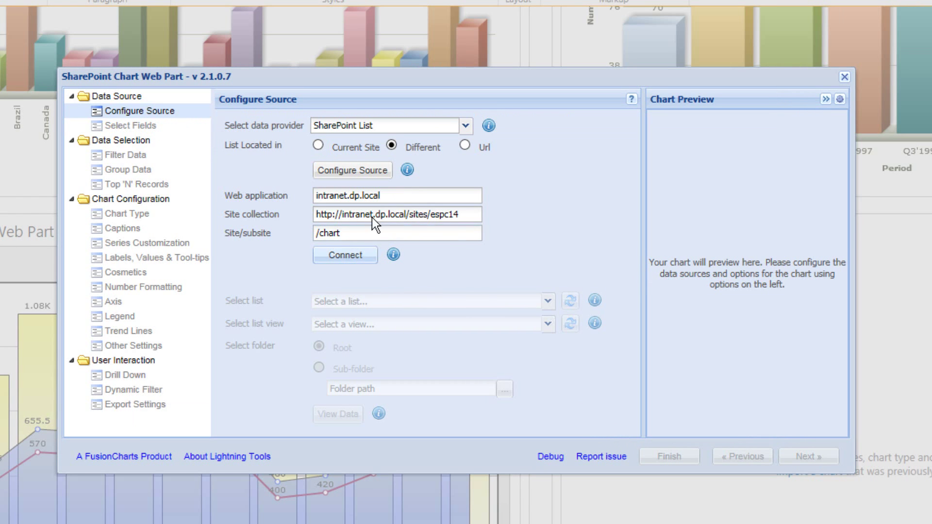
- Switch the list location back to Current Site and connect to it successfully
{"action": "left_click", "coordinate": [319, 145]}
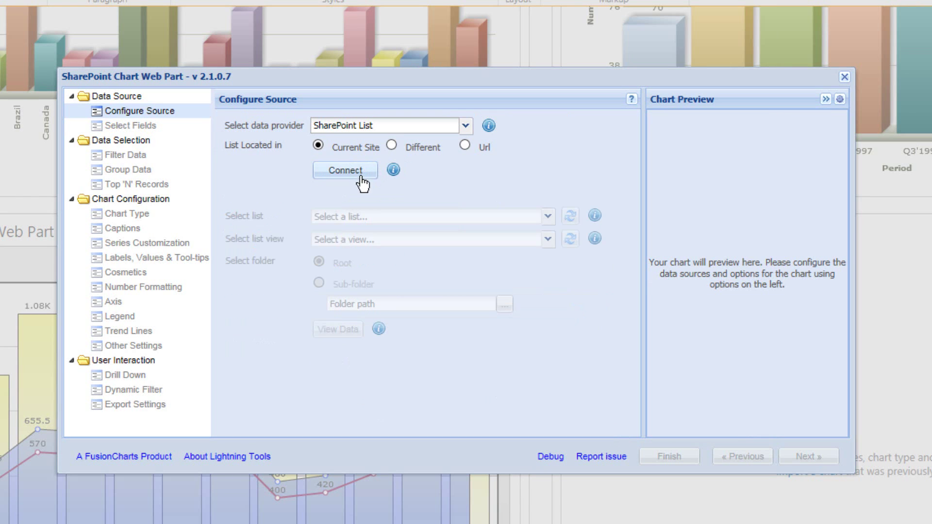
{"action": "left_click", "coordinate": [355, 178]}
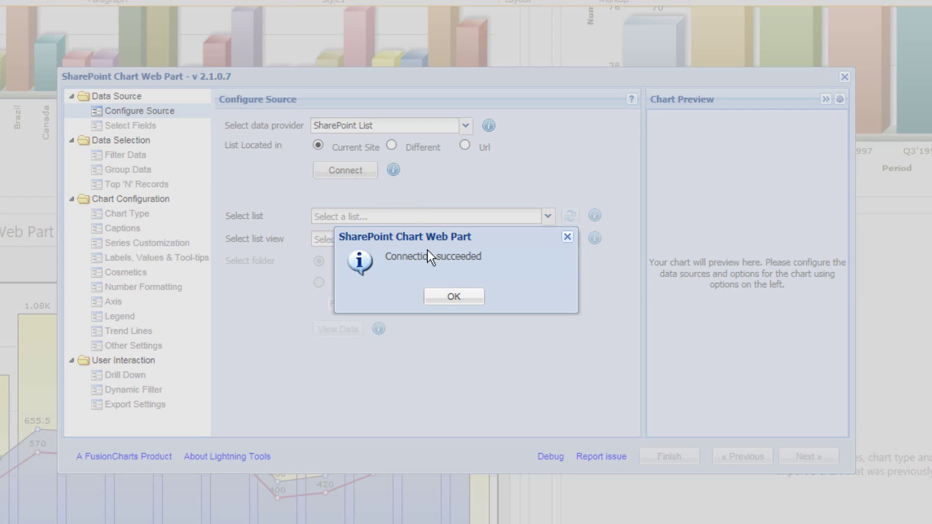
{"action": "left_click", "coordinate": [442, 298]}
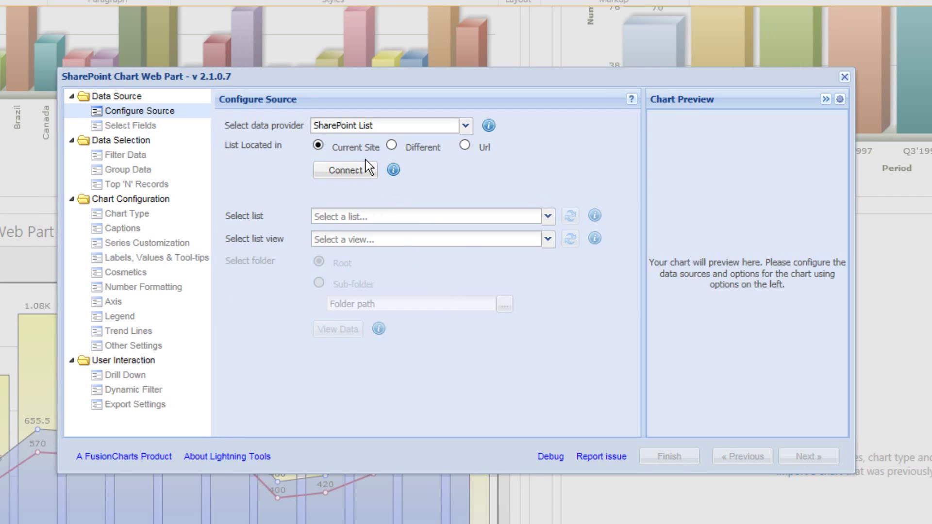
- Use the Tasks list with its Task Progress view as the chart data
{"action": "left_click", "coordinate": [547, 217]}
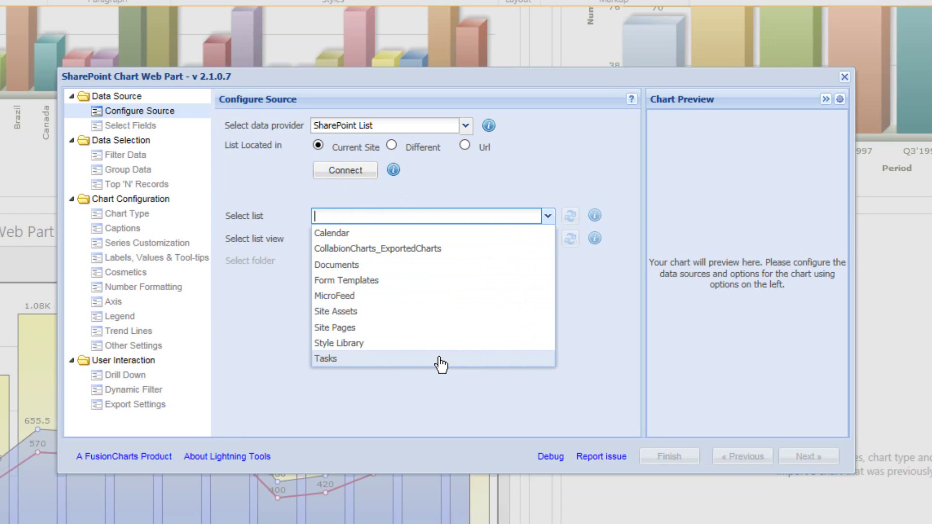
{"action": "left_click", "coordinate": [440, 359]}
{"action": "left_click", "coordinate": [548, 239]}
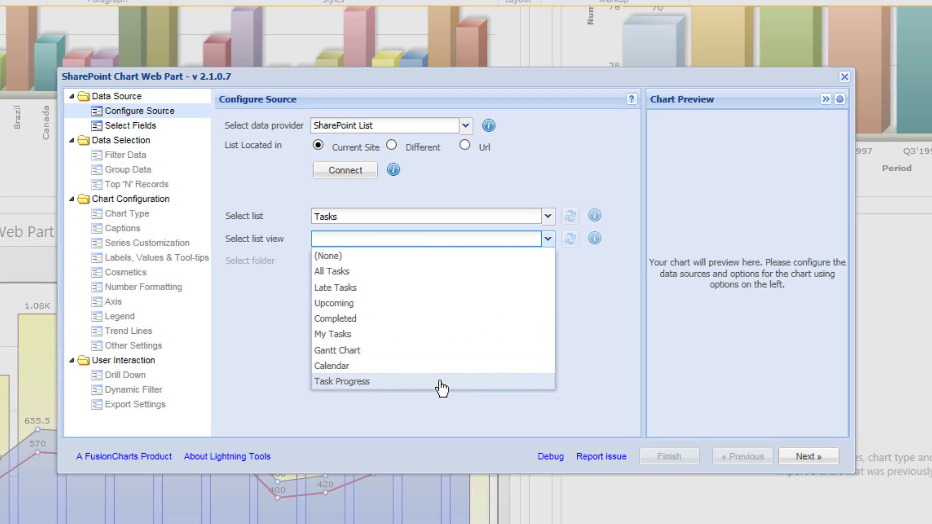
{"action": "left_click", "coordinate": [439, 381]}
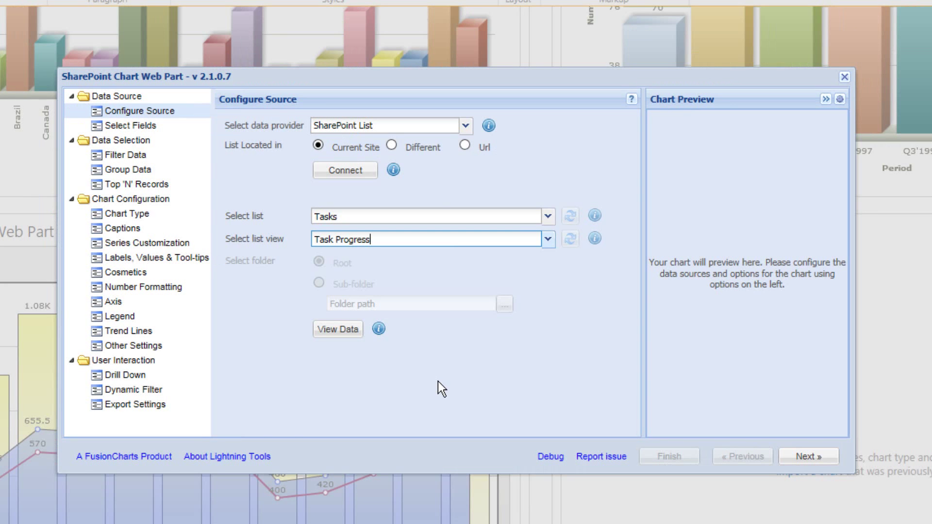
{"action": "left_click", "coordinate": [344, 331]}
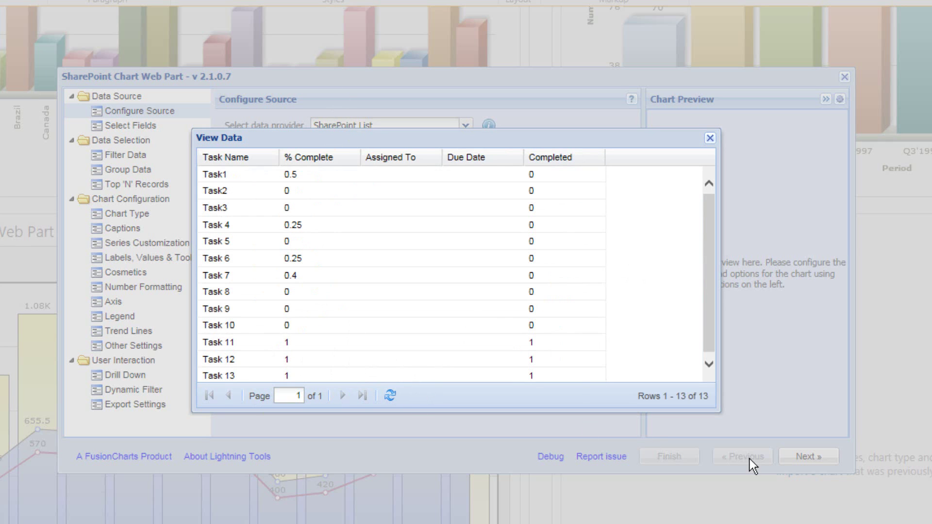
{"action": "left_click", "coordinate": [710, 139]}
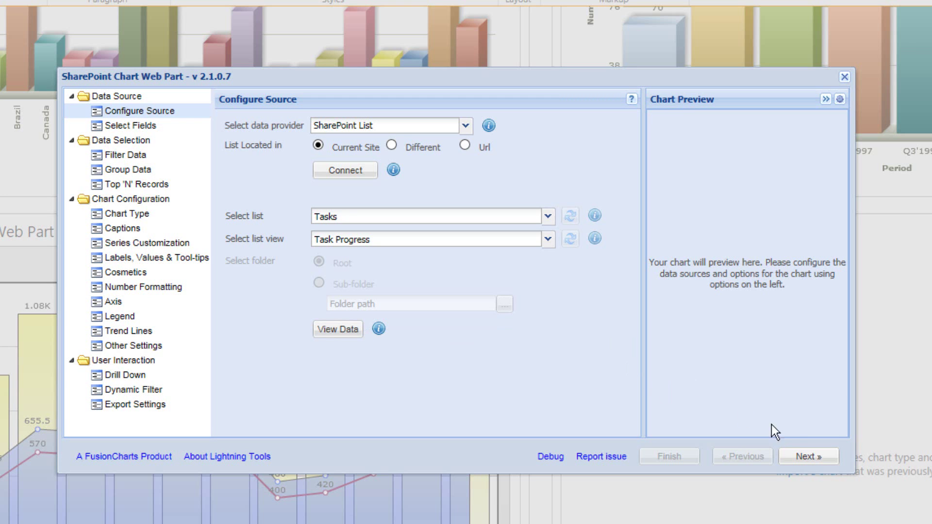
- Keep only Task Name and % Complete as chart fields, then skip filtering to Group Data
{"action": "left_click", "coordinate": [793, 456]}
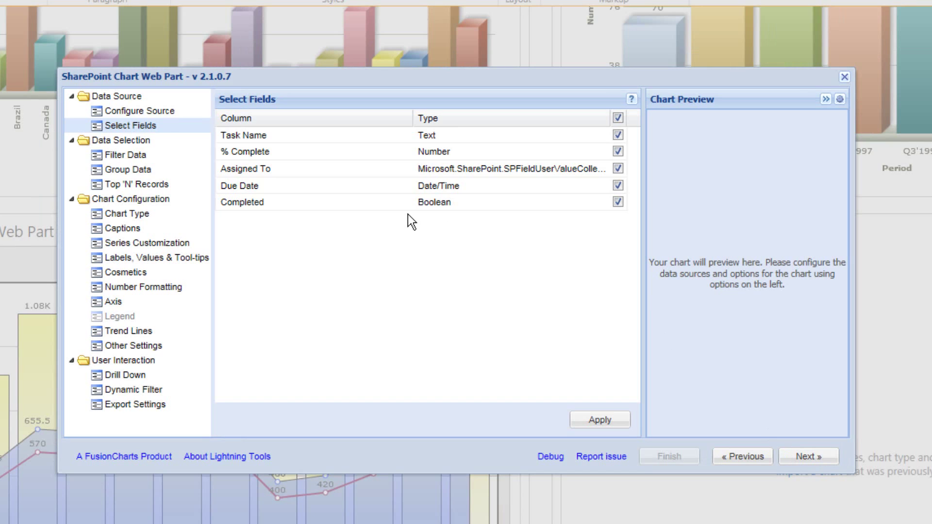
{"action": "left_click", "coordinate": [617, 132]}
{"action": "left_click", "coordinate": [617, 132]}
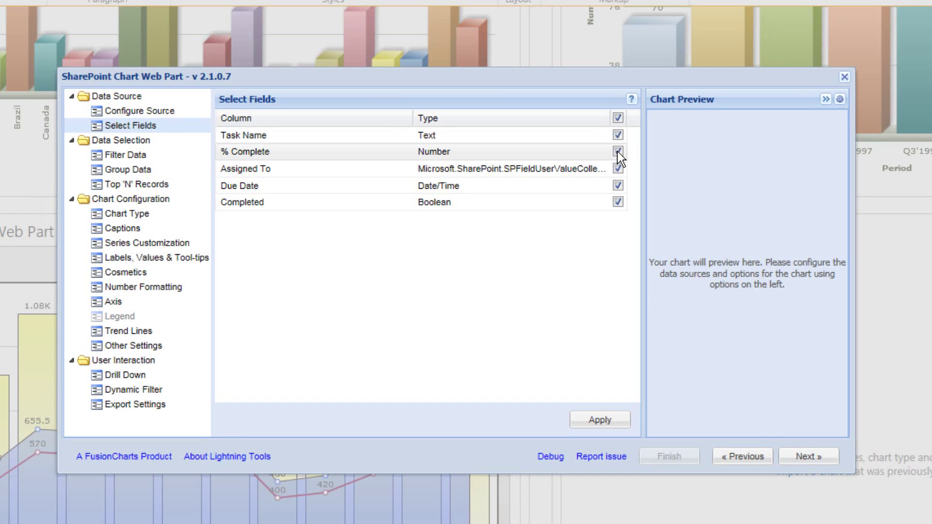
{"action": "left_click", "coordinate": [617, 152]}
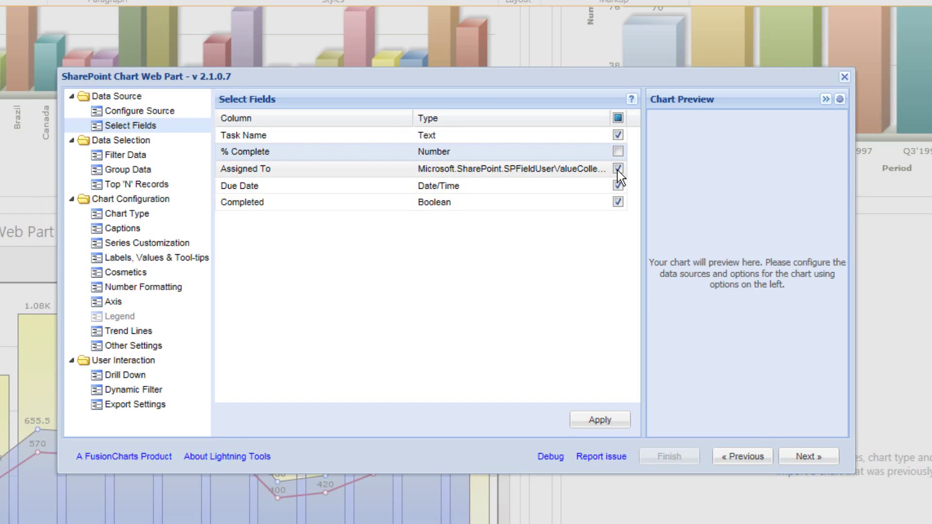
{"action": "left_click", "coordinate": [617, 168]}
{"action": "left_click", "coordinate": [618, 185]}
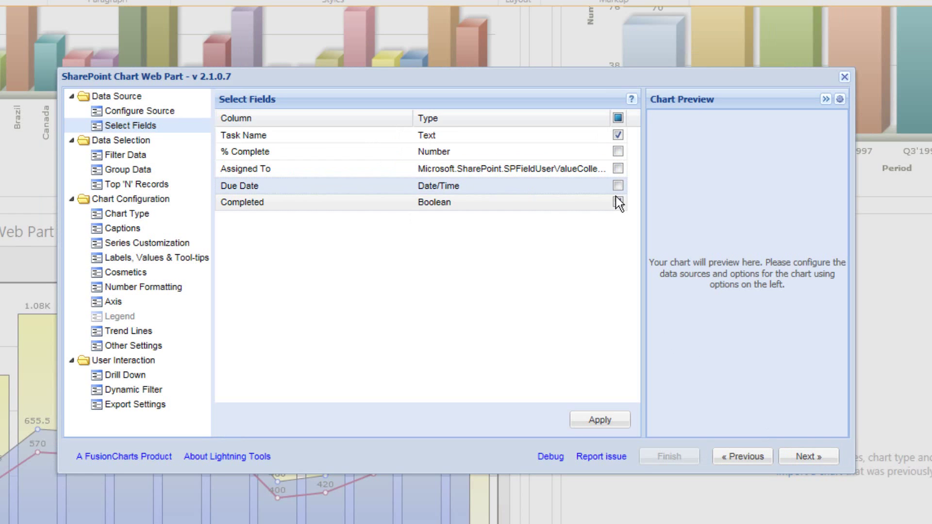
{"action": "left_click", "coordinate": [617, 202]}
{"action": "left_click", "coordinate": [619, 152]}
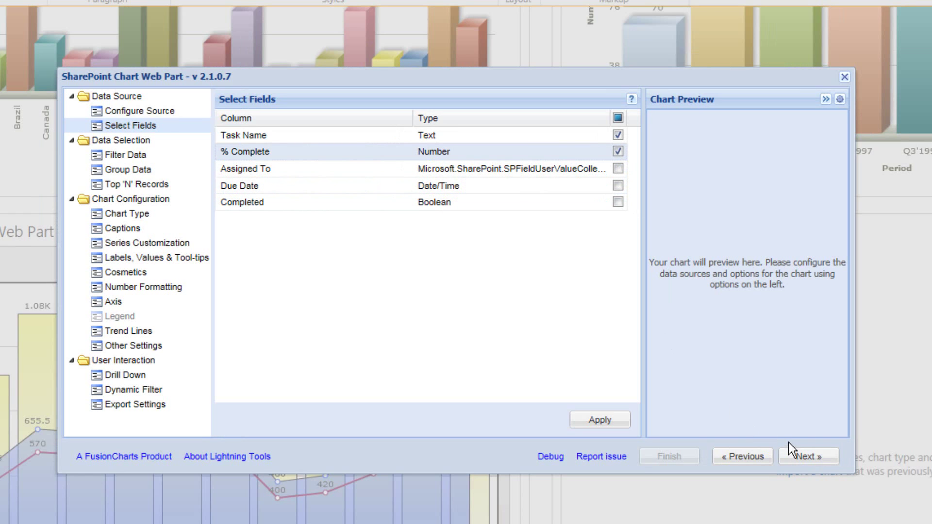
{"action": "left_click", "coordinate": [803, 456]}
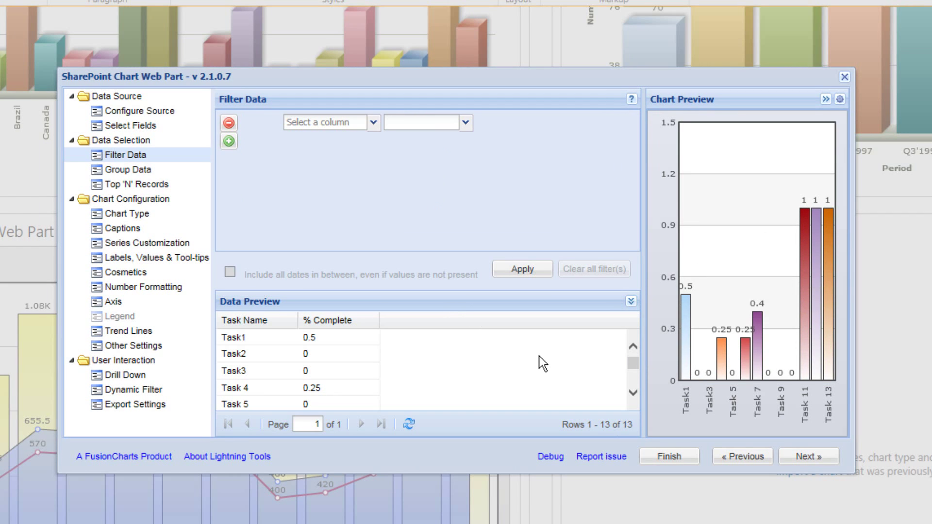
{"action": "left_click", "coordinate": [808, 456]}
- Enable grouping by % Complete and dismiss the missing aggregate function error
{"action": "left_click", "coordinate": [266, 124]}
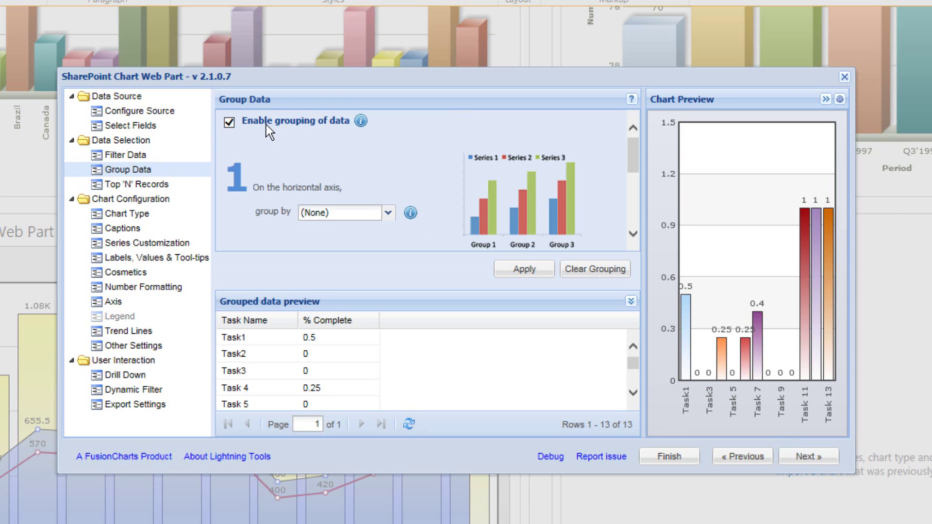
{"action": "left_click", "coordinate": [388, 213]}
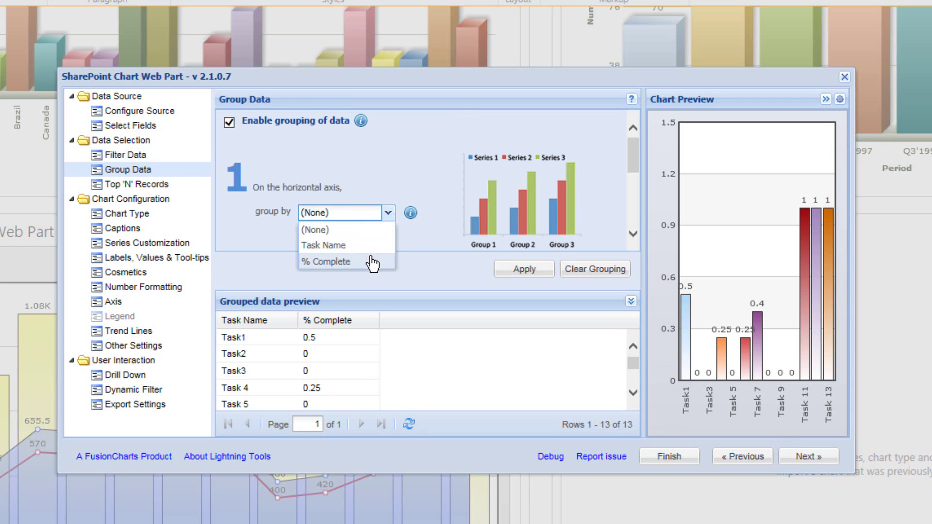
{"action": "left_click", "coordinate": [347, 264]}
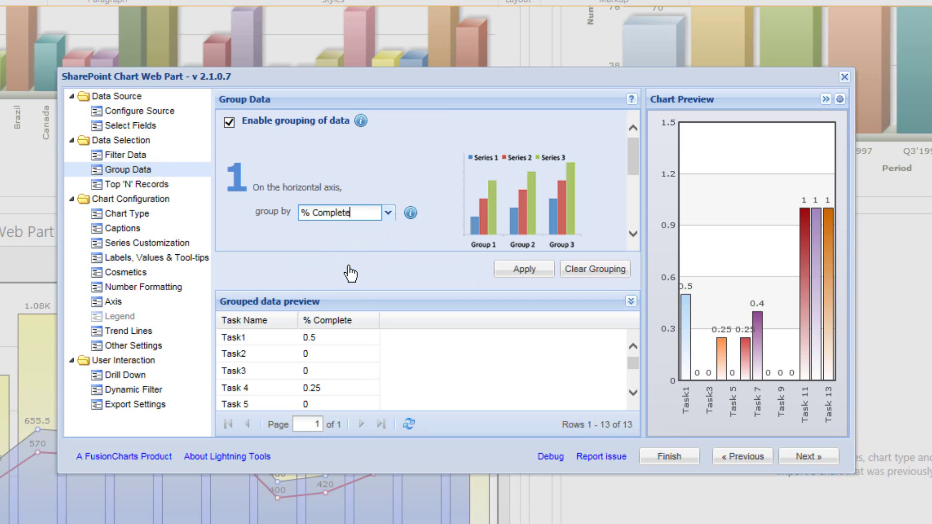
{"action": "left_click", "coordinate": [519, 270]}
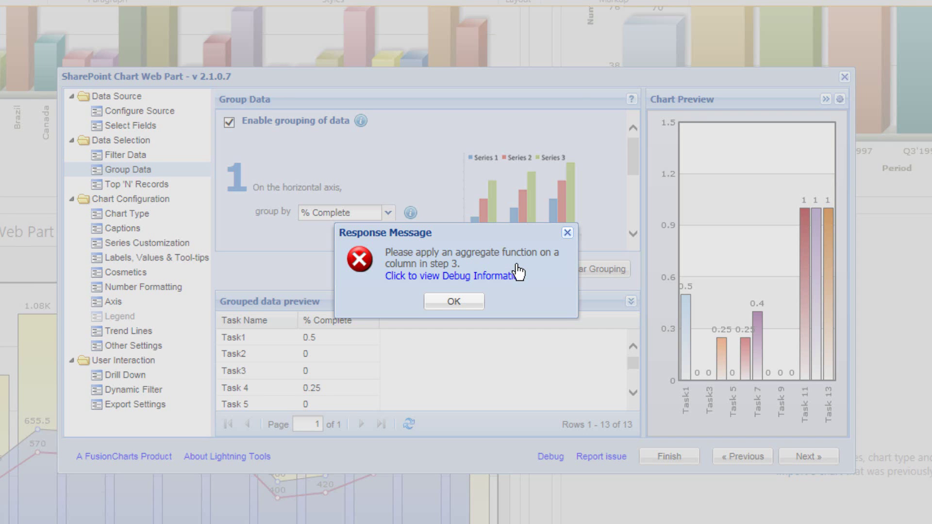
{"action": "left_click", "coordinate": [454, 301]}
- Set Task Name's aggregate function to COUNT and apply the grouping
{"action": "scroll", "coordinate": [635, 194], "scroll_direction": "down", "scroll_amount": 3}
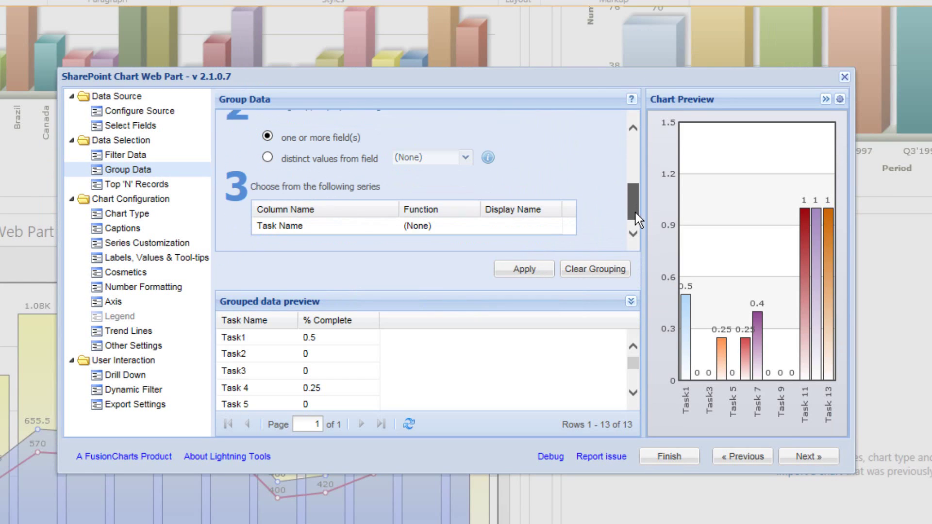
{"action": "left_click", "coordinate": [430, 217]}
{"action": "left_click", "coordinate": [469, 218]}
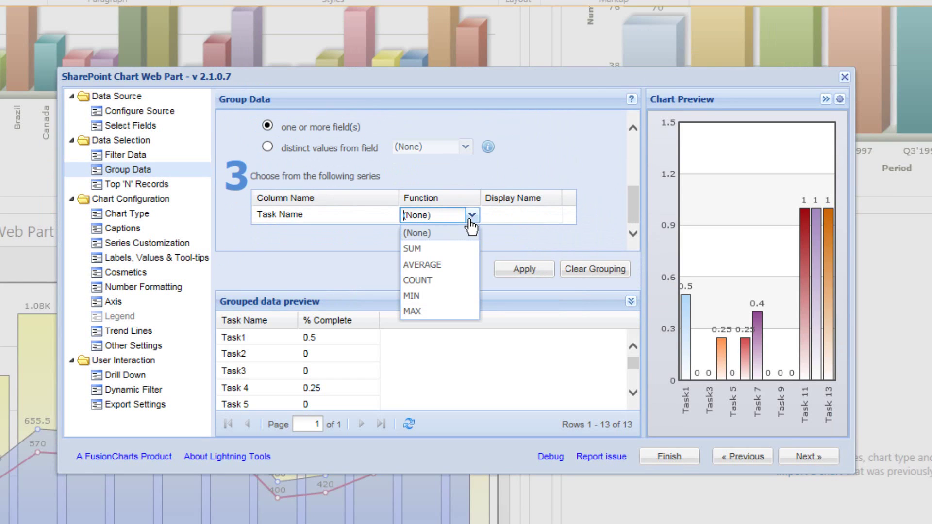
{"action": "left_click", "coordinate": [439, 278]}
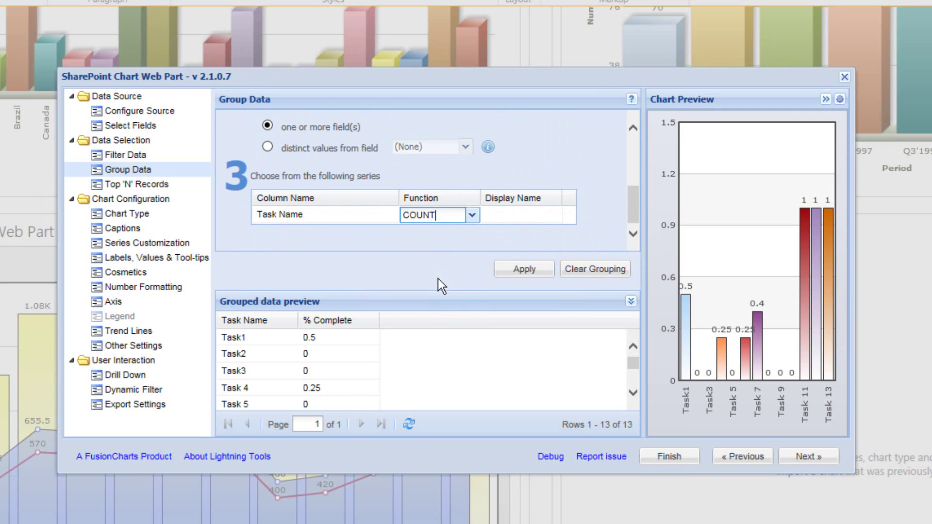
{"action": "left_click", "coordinate": [505, 271]}
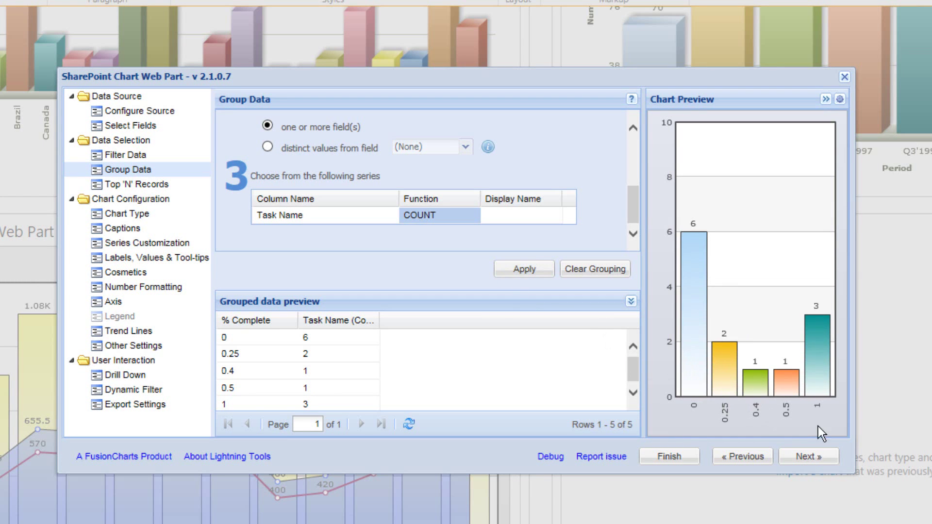
- Preview the task counts as a Funnel chart, then switch to Pie 3D and apply it
{"action": "left_click", "coordinate": [807, 460]}
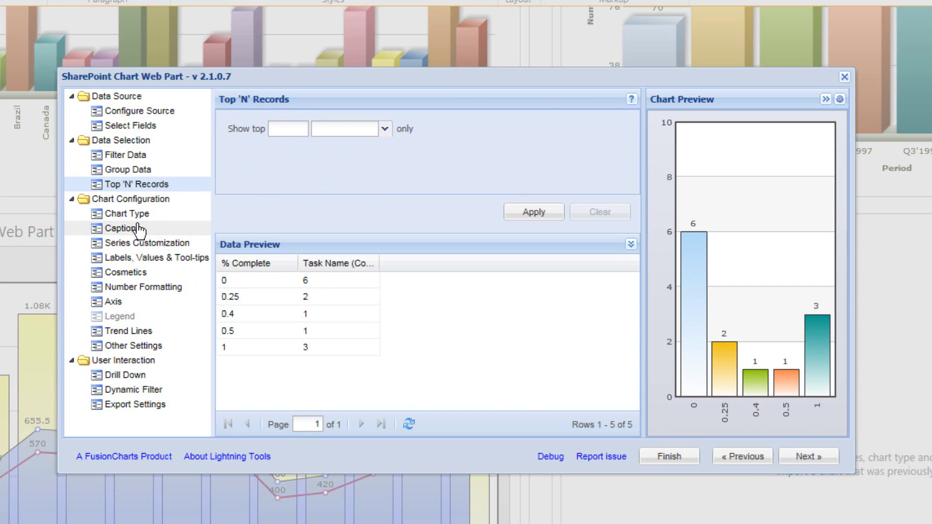
{"action": "left_click", "coordinate": [130, 214]}
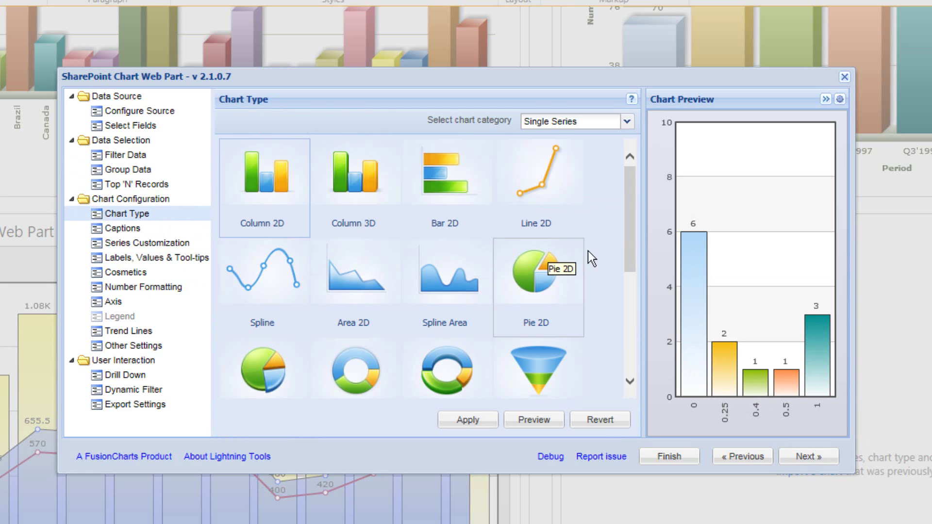
{"action": "left_click", "coordinate": [542, 373]}
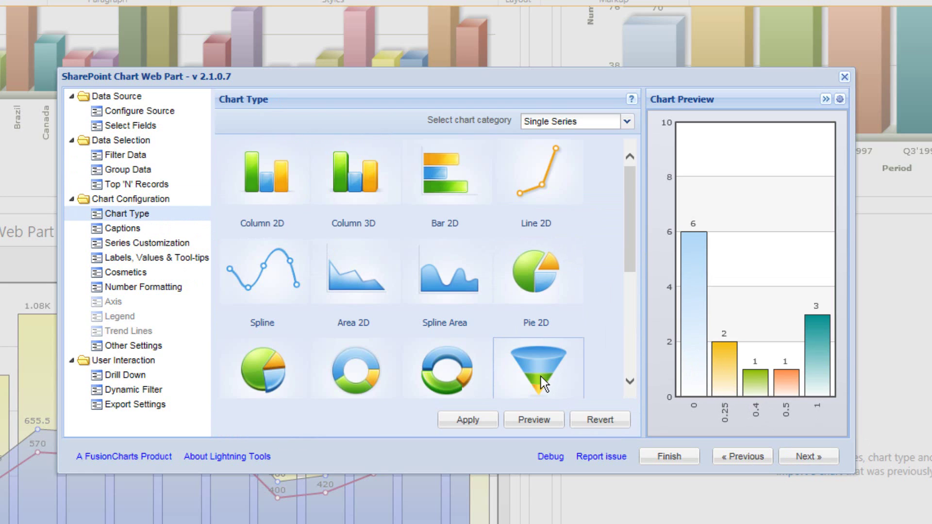
{"action": "left_click", "coordinate": [523, 422]}
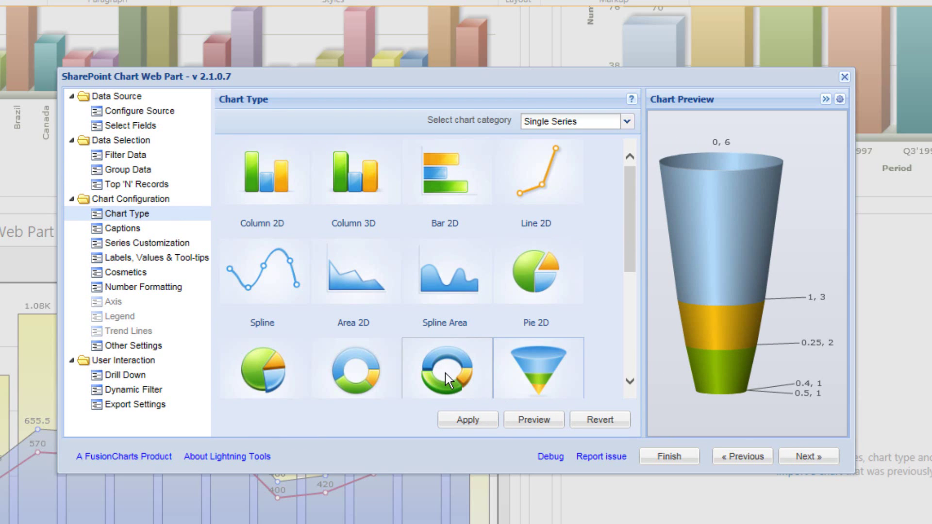
{"action": "left_click", "coordinate": [268, 378]}
{"action": "left_click", "coordinate": [463, 422]}
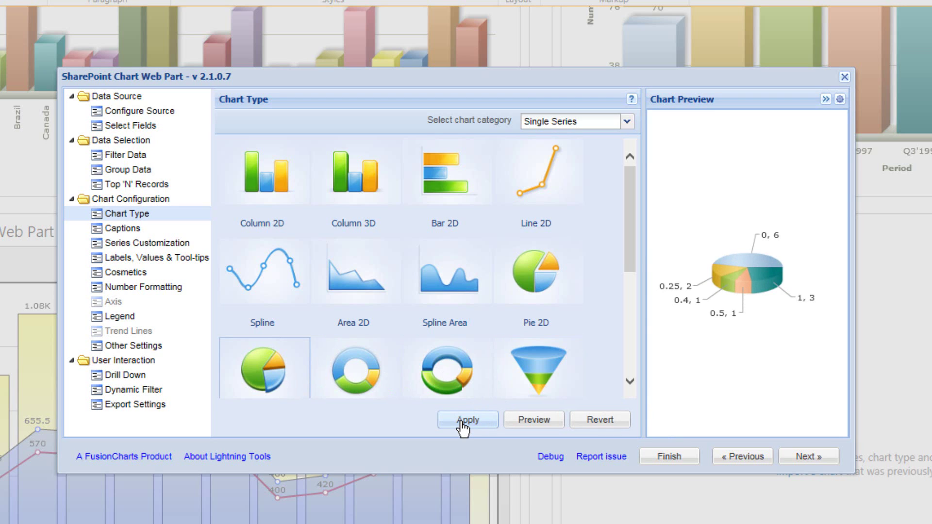
- Set the Chart Title to 'Number of Tasks', apply it, and finish the wizard
{"action": "left_click", "coordinate": [820, 459]}
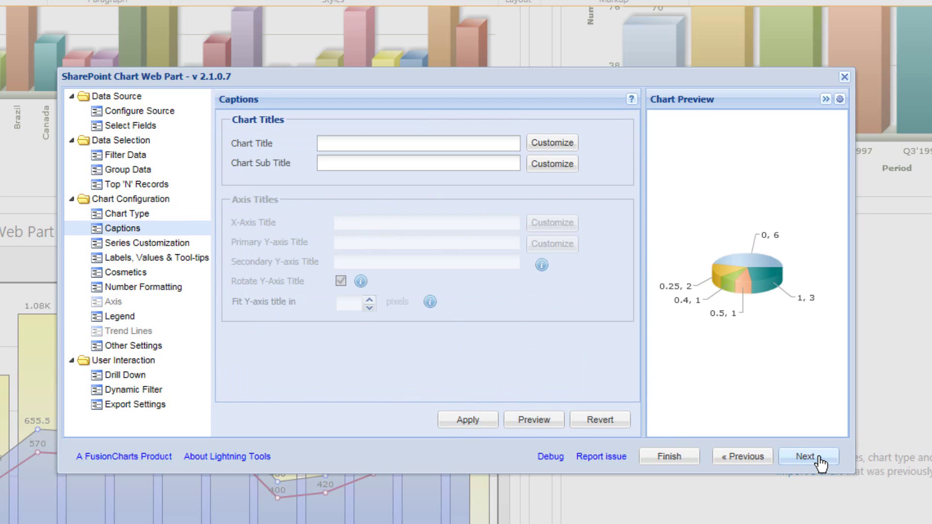
{"action": "left_click", "coordinate": [406, 147]}
{"action": "type", "text": "Number of Task"}
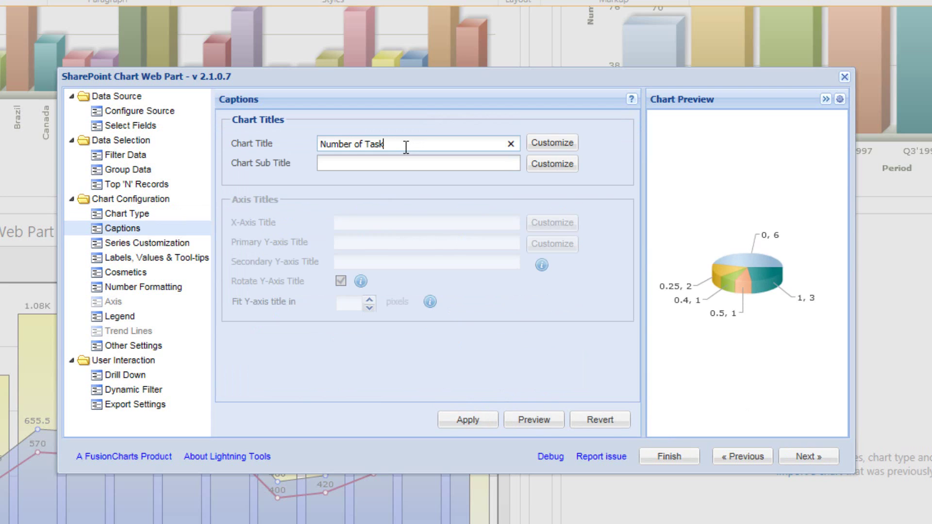
{"action": "type", "text": "s"}
{"action": "left_click", "coordinate": [458, 420]}
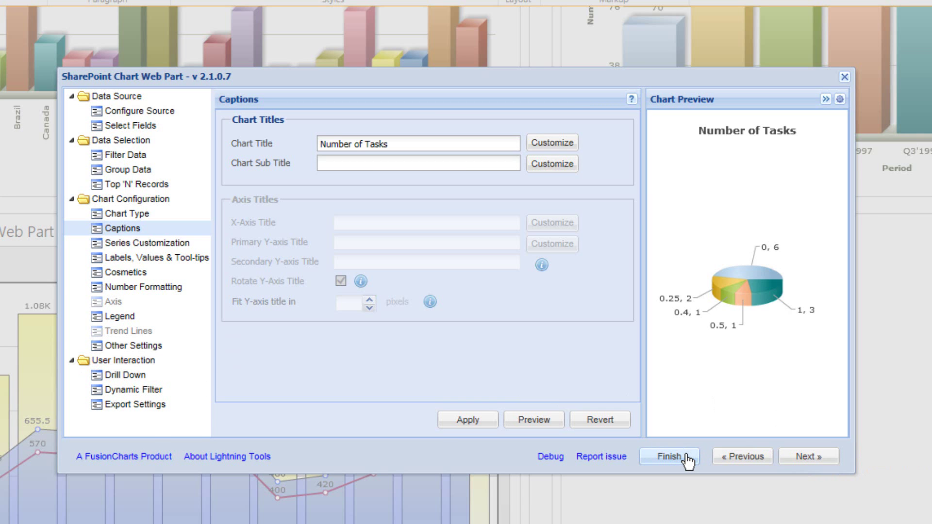
{"action": "left_click", "coordinate": [670, 456]}
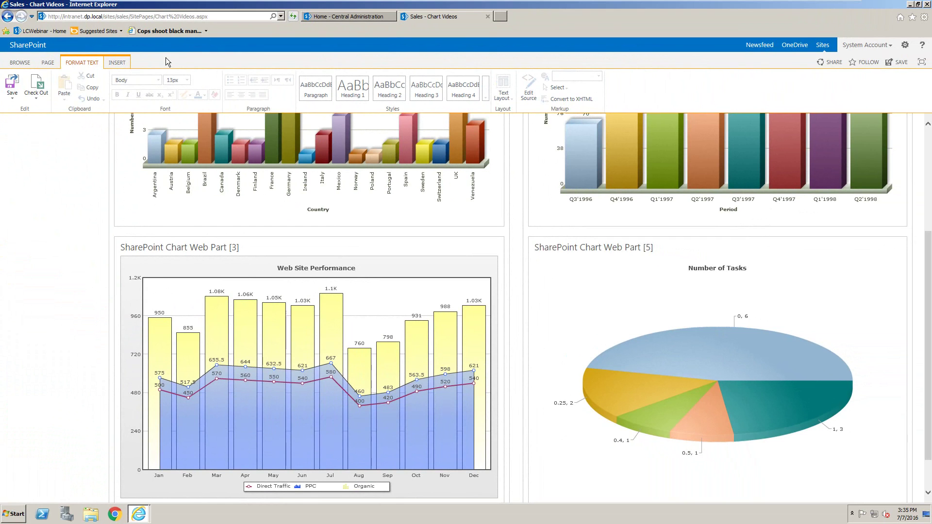
- Save the Chart Videos page and scroll down to the Number of Tasks pie chart
{"action": "left_click", "coordinate": [18, 82]}
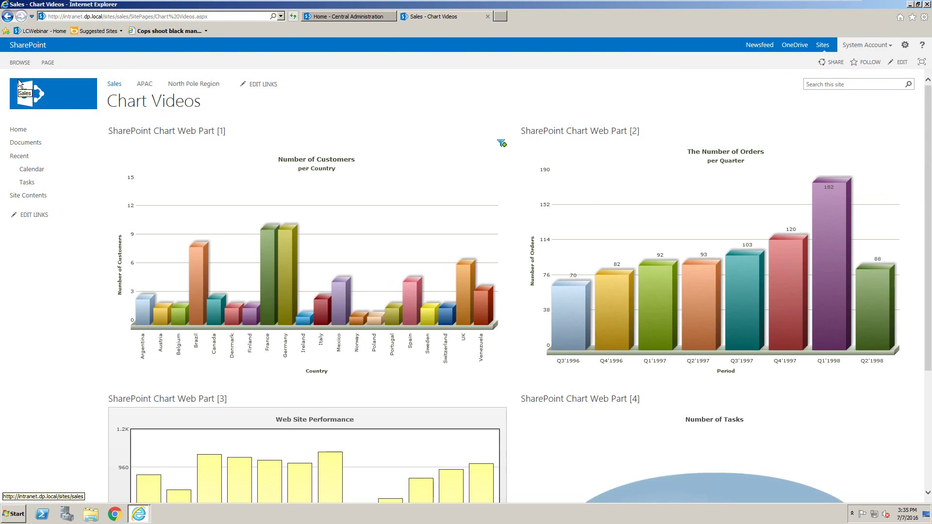
{"action": "mouse_move", "coordinate": [673, 290]}
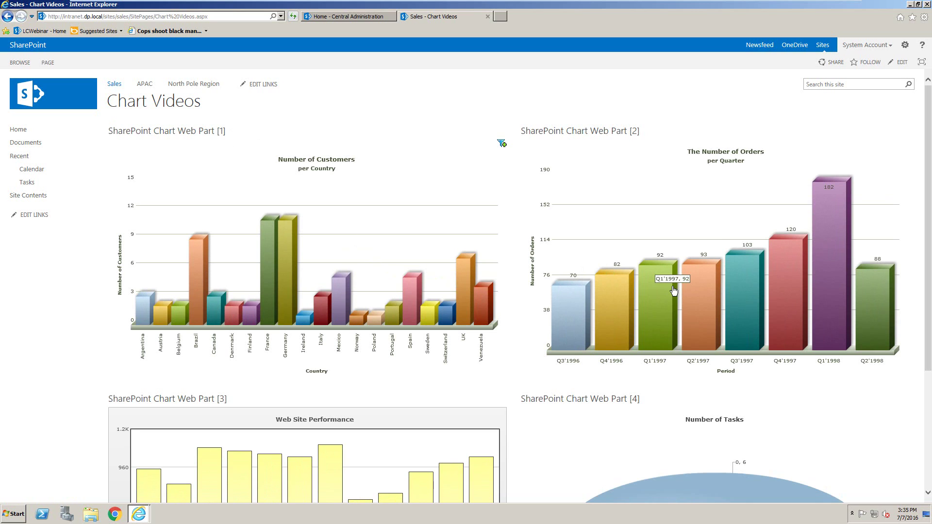
{"action": "scroll", "coordinate": [682, 393], "scroll_direction": "down", "scroll_amount": 3}
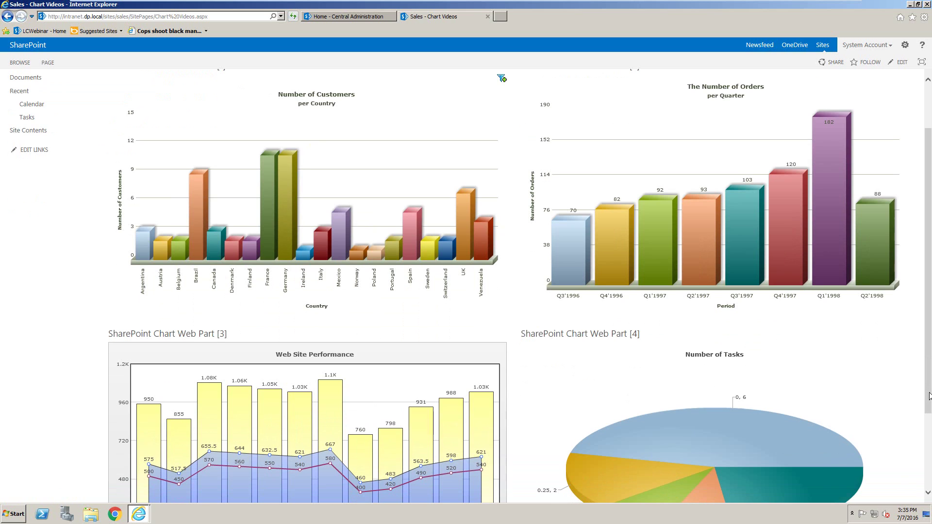
{"action": "scroll", "coordinate": [928, 495], "scroll_direction": "down", "scroll_amount": 5}
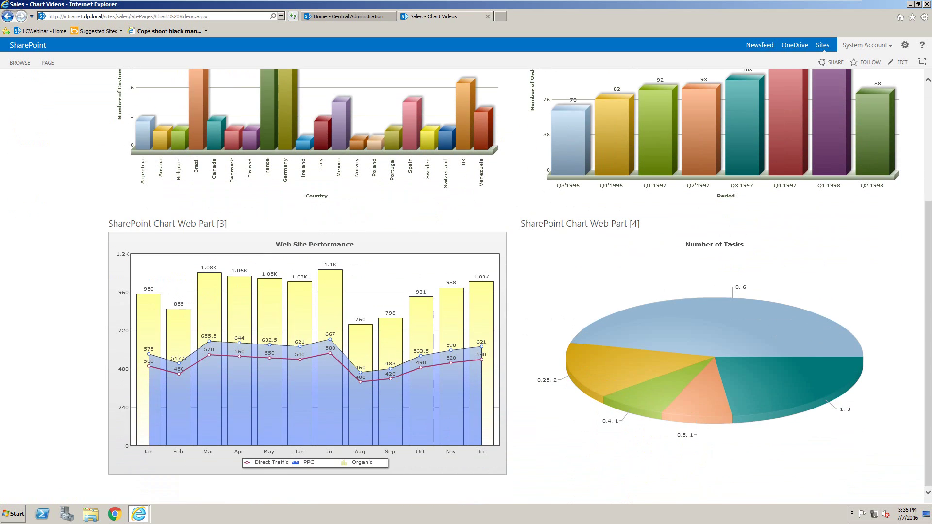
- Pull the 0.5 and 0.25 slices out of the pie and push them back in
{"action": "left_click", "coordinate": [709, 391]}
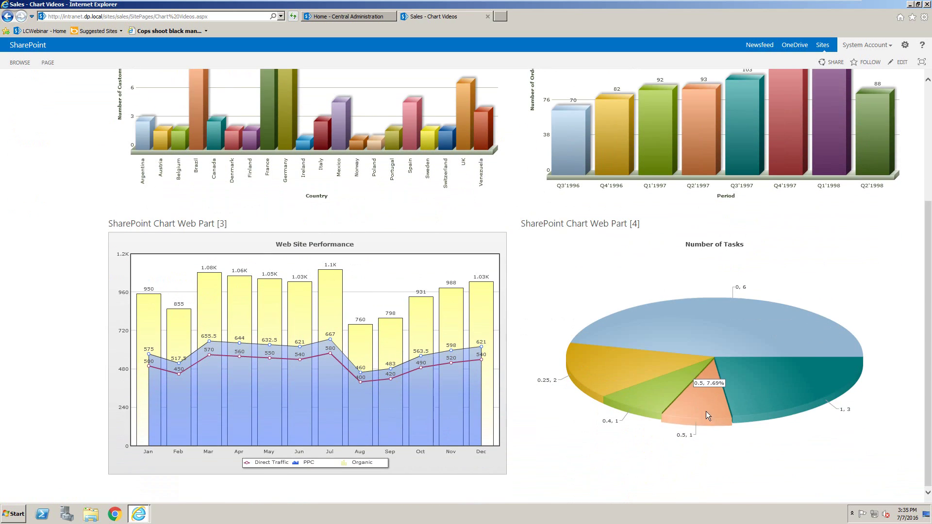
{"action": "left_click", "coordinate": [604, 370]}
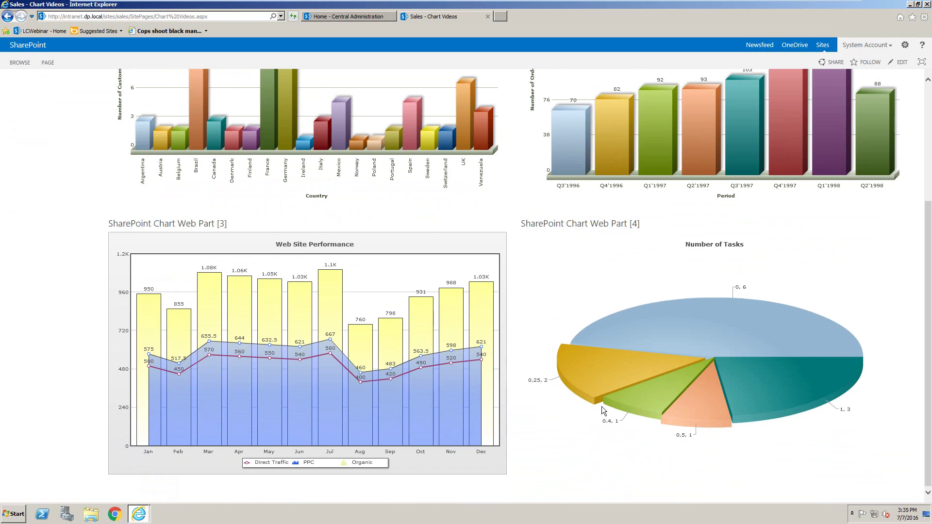
{"action": "left_click", "coordinate": [616, 377]}
{"action": "left_click", "coordinate": [695, 397]}
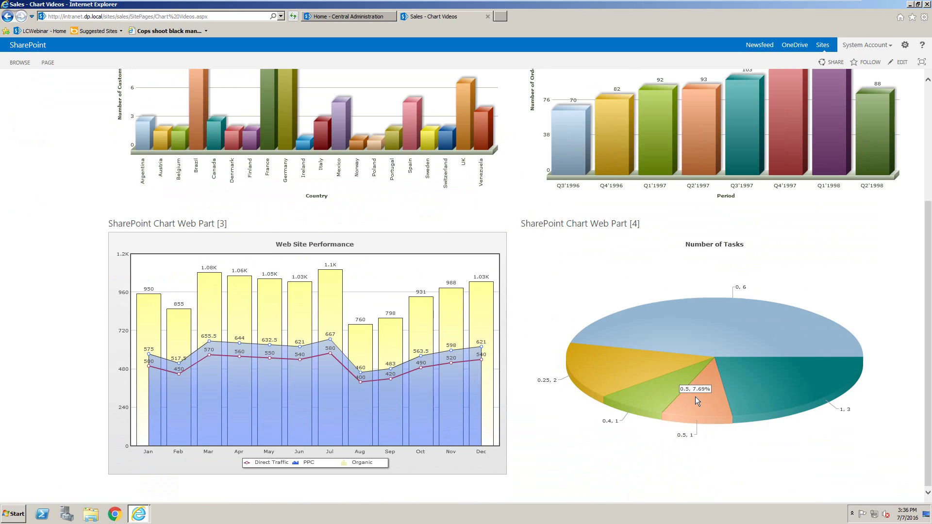